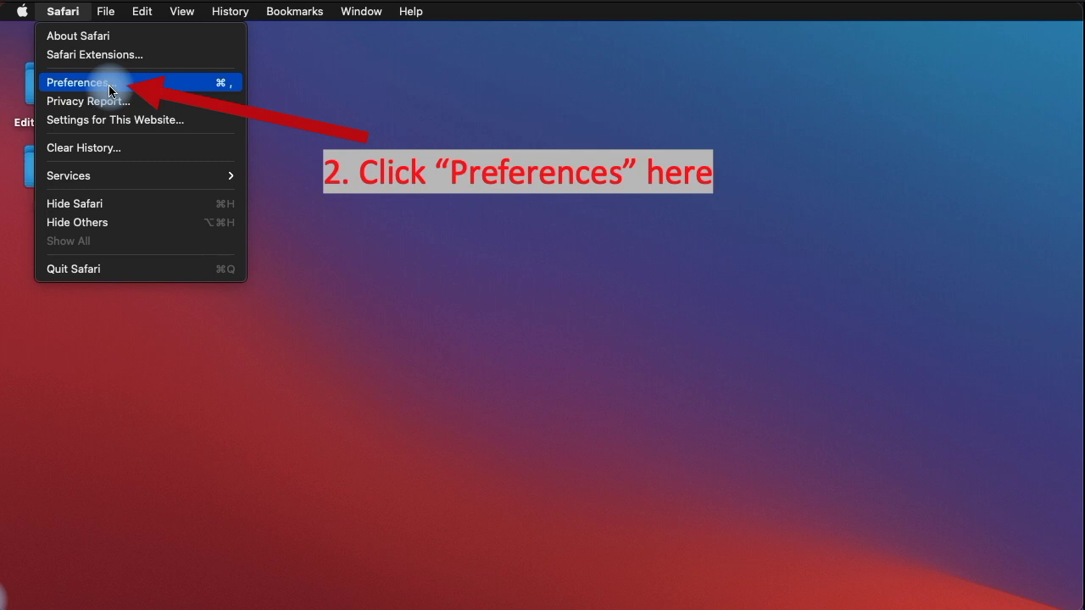
Open Safari's website preferences and bring up the pop-up permission choices for openvellum.ecollege.com
{"action": "left_click", "coordinate": [110, 90]}
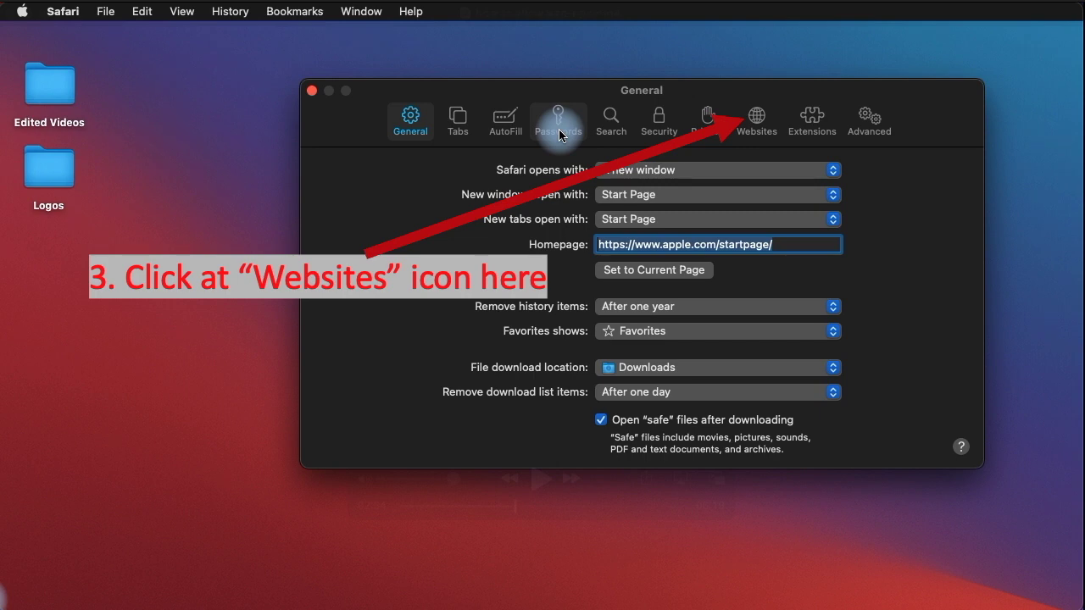
{"action": "left_click", "coordinate": [757, 118]}
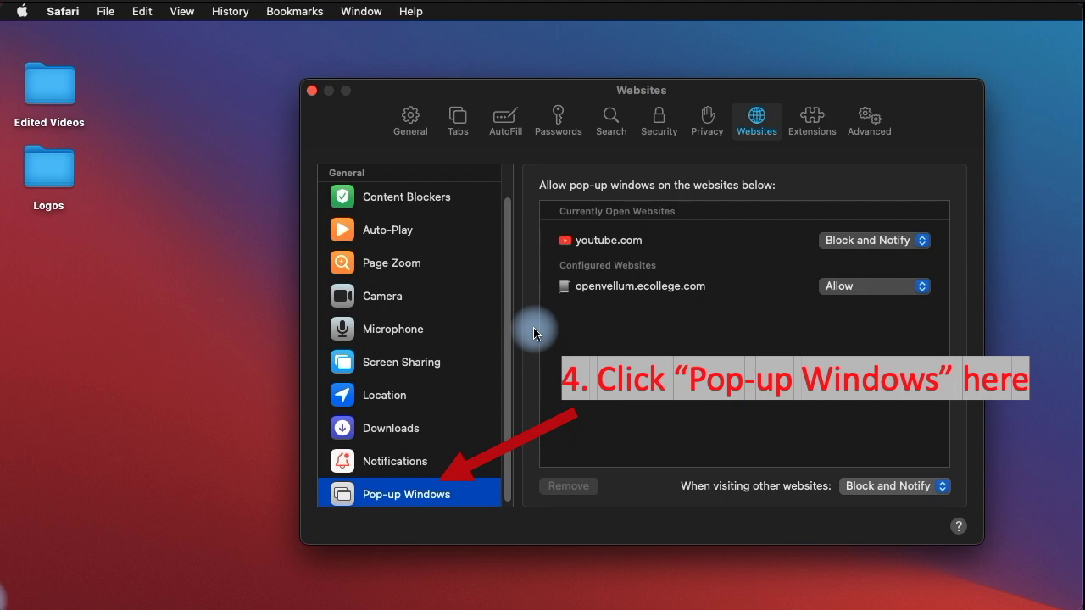
{"action": "left_click", "coordinate": [874, 285]}
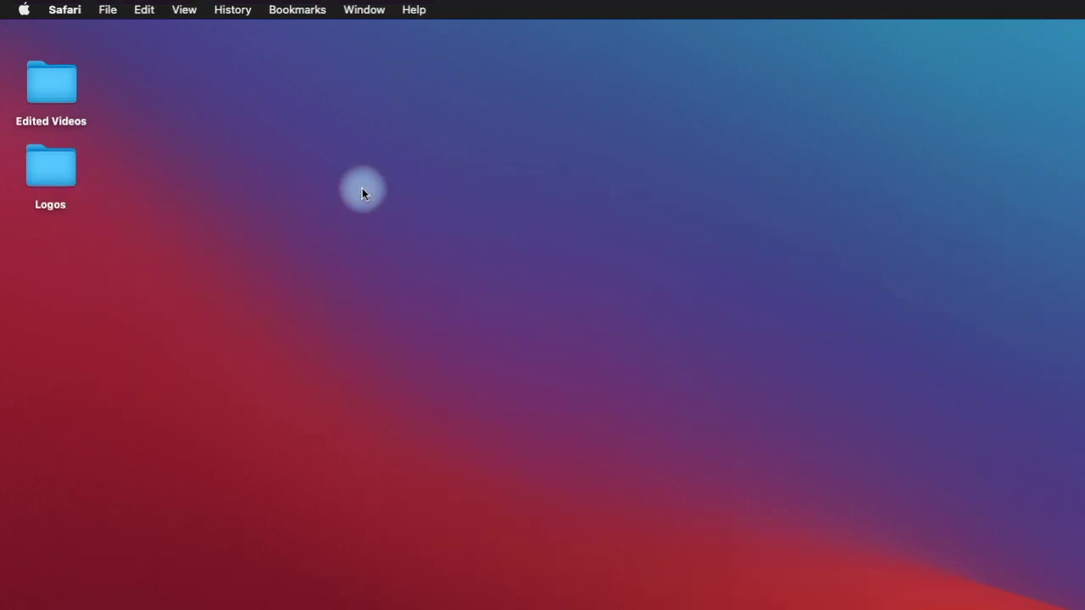
Open Safari's preferences, view the General settings, and return to the Pop-up Windows settings for websites
{"action": "left_click", "coordinate": [69, 11]}
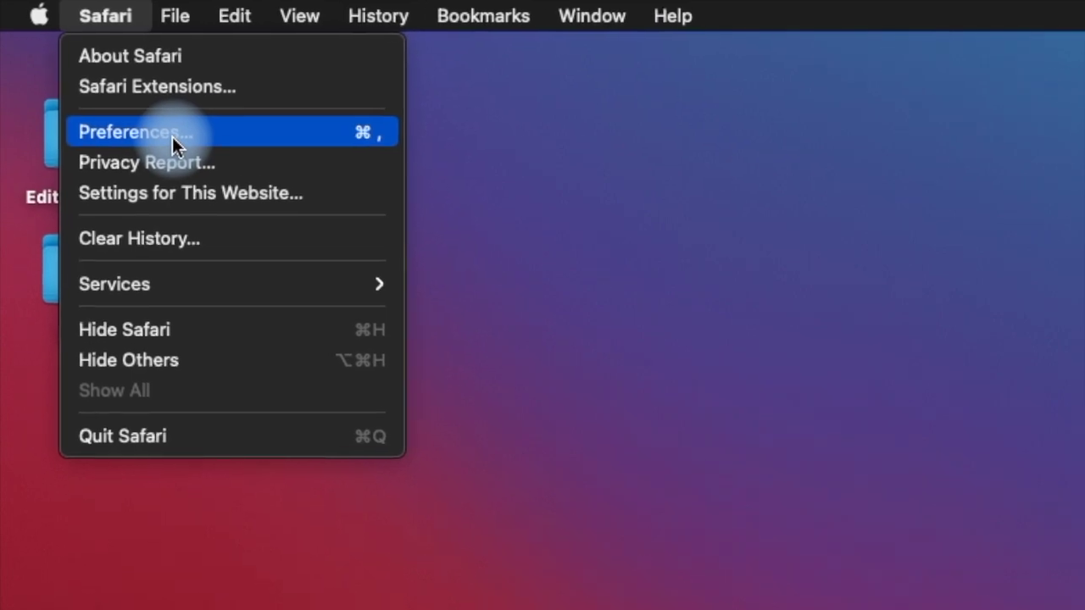
{"action": "left_click", "coordinate": [171, 132]}
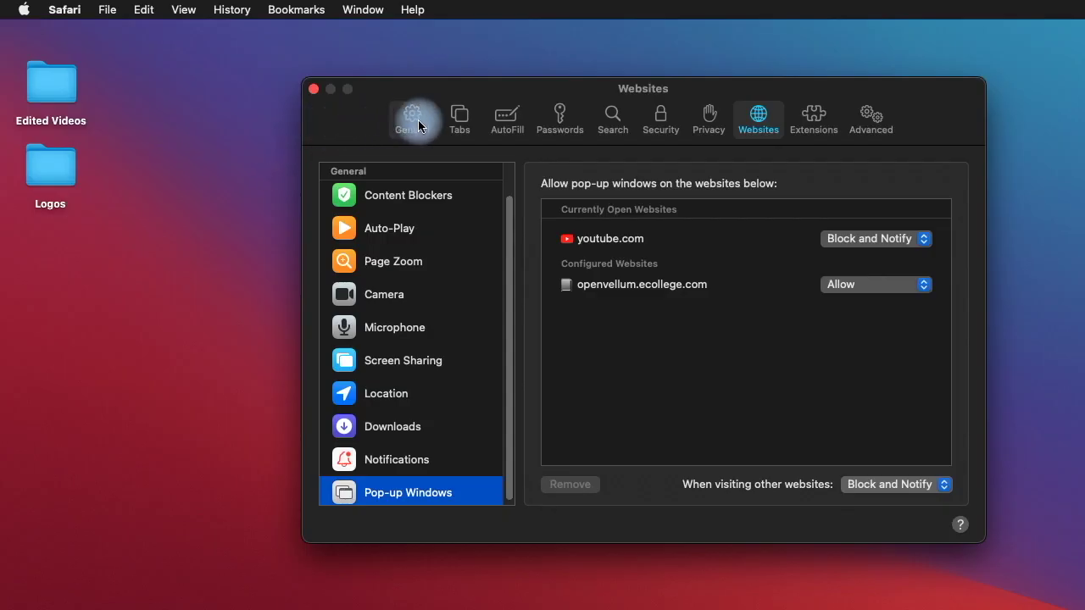
{"action": "left_click", "coordinate": [416, 122]}
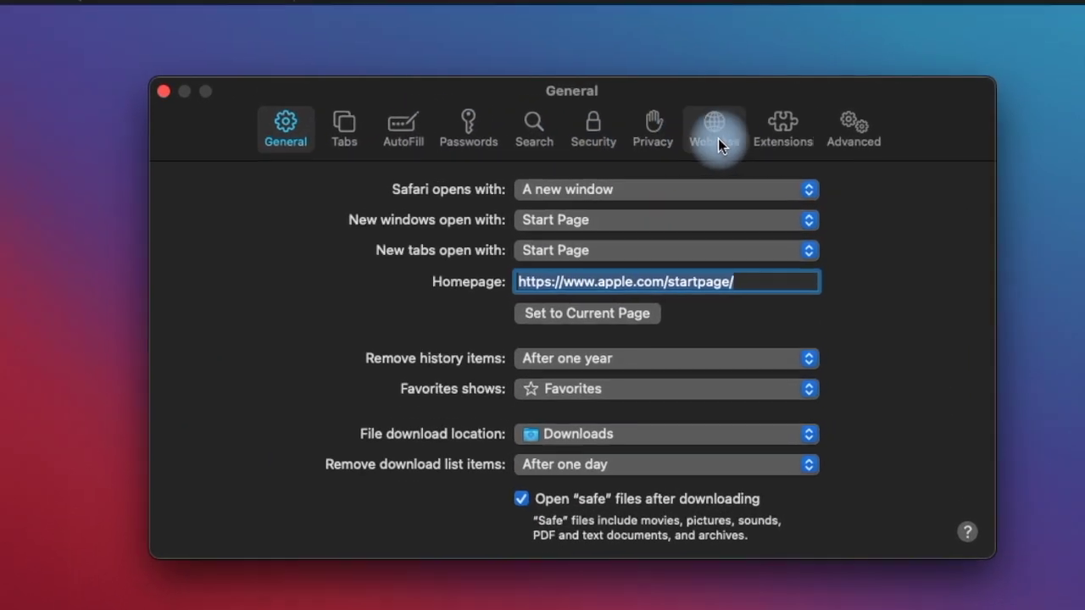
{"action": "left_click", "coordinate": [719, 132]}
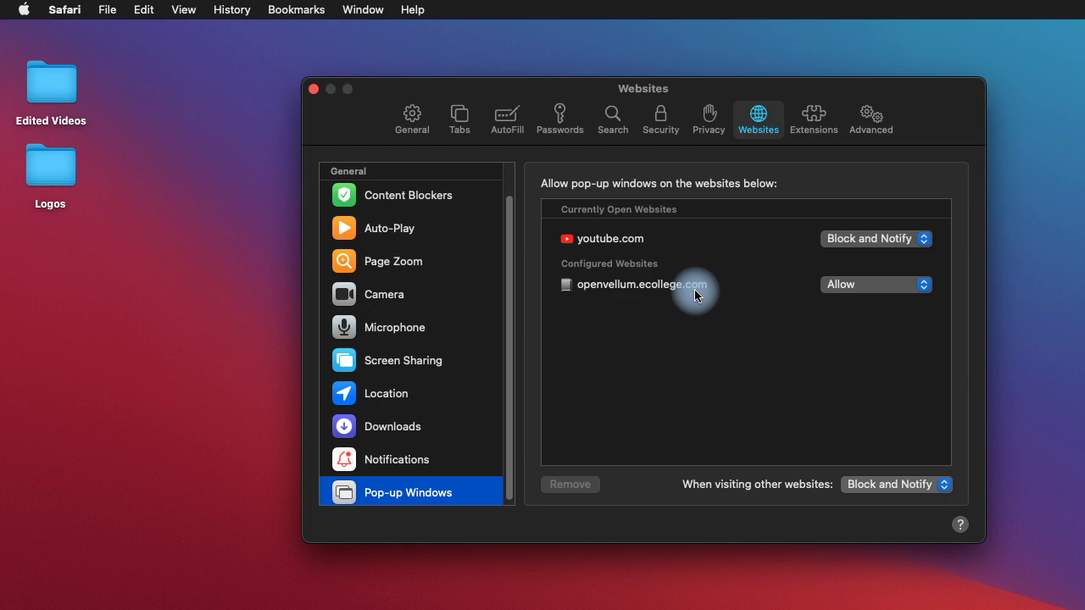
Set the pop-up permission for openvellum.ecollege.com to Block
{"action": "left_click", "coordinate": [917, 289]}
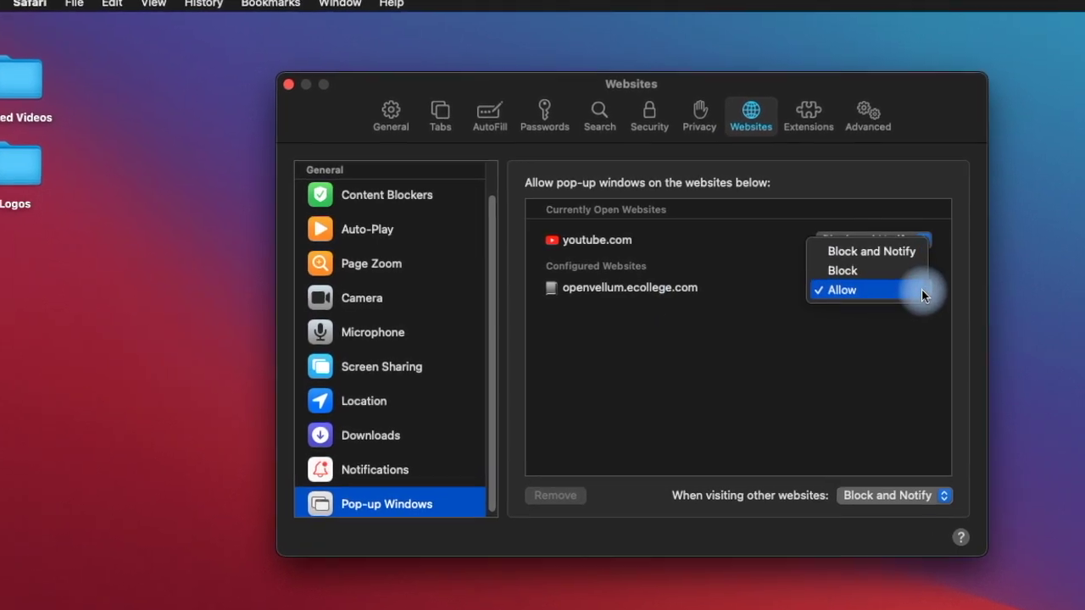
{"action": "left_click", "coordinate": [865, 290]}
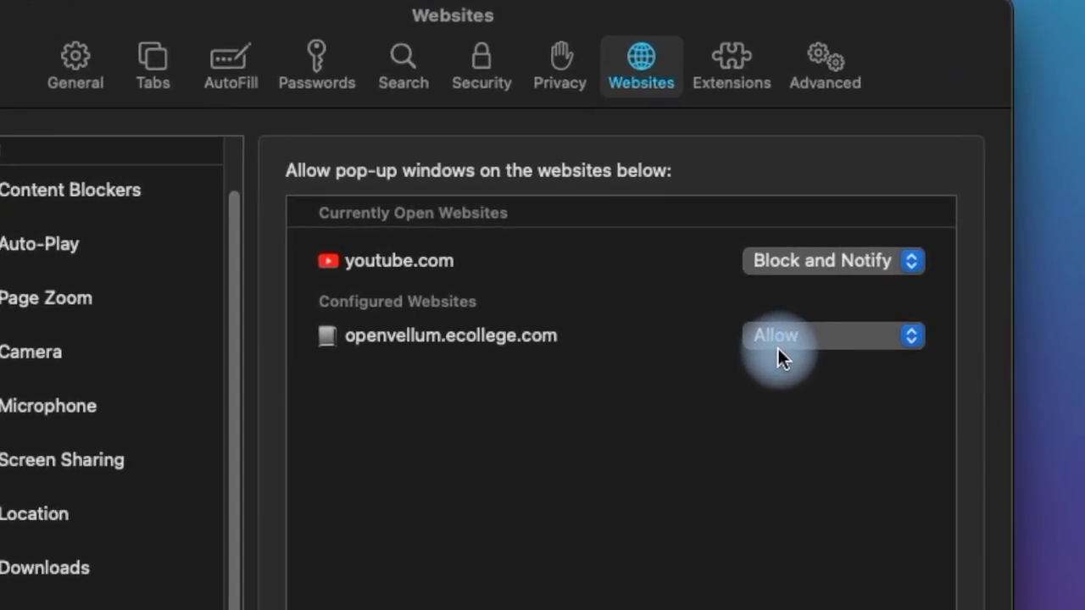
{"action": "left_click", "coordinate": [887, 357]}
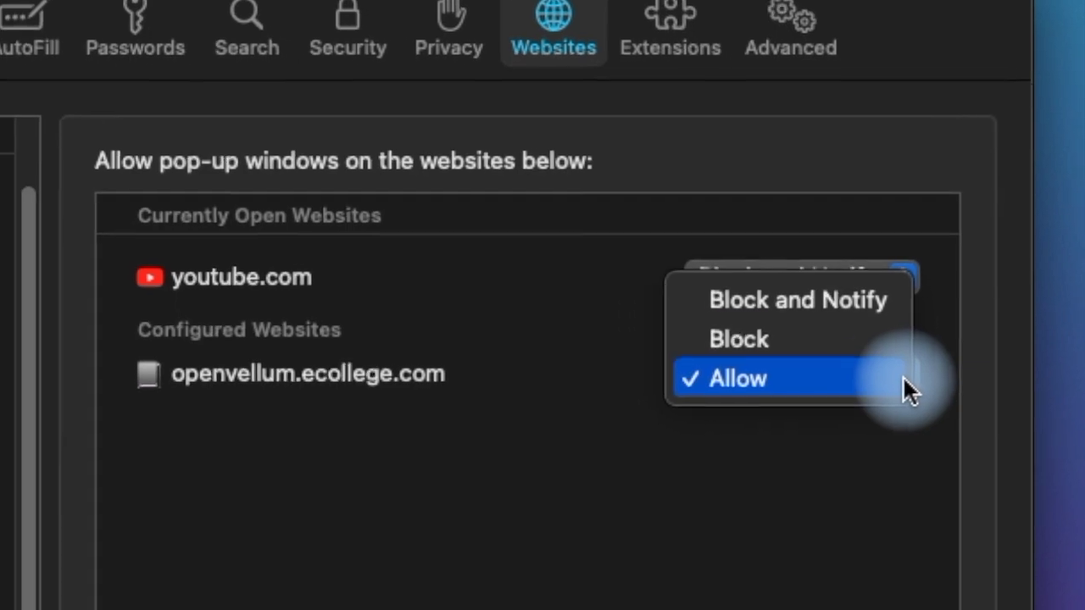
{"action": "left_click", "coordinate": [765, 349]}
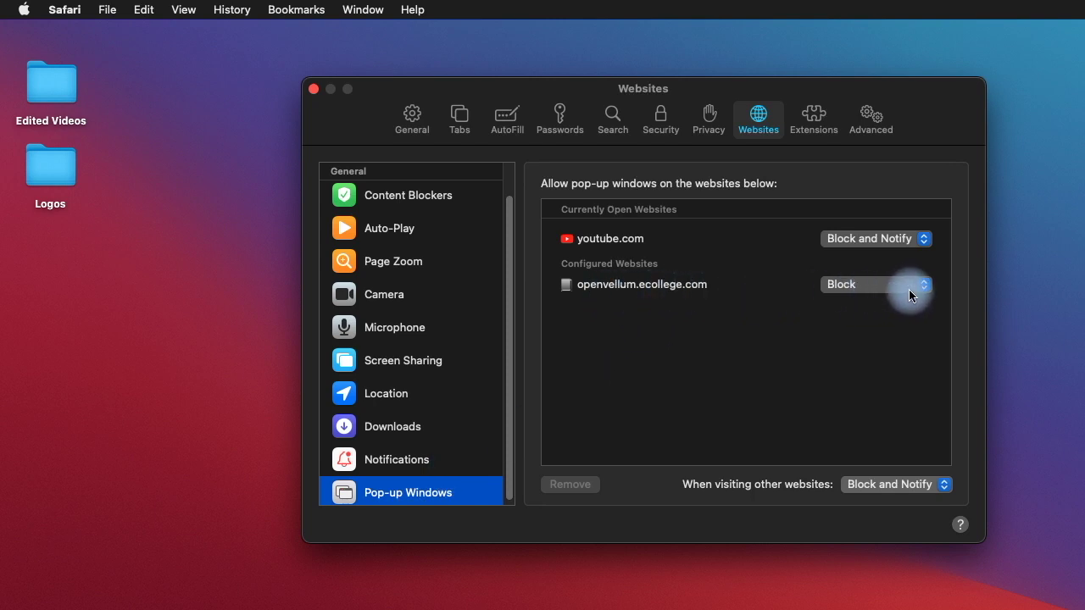
Set the pop-up permission to Allow for openvellum.ecollege.com and for visits to other websites
{"action": "left_click", "coordinate": [931, 286]}
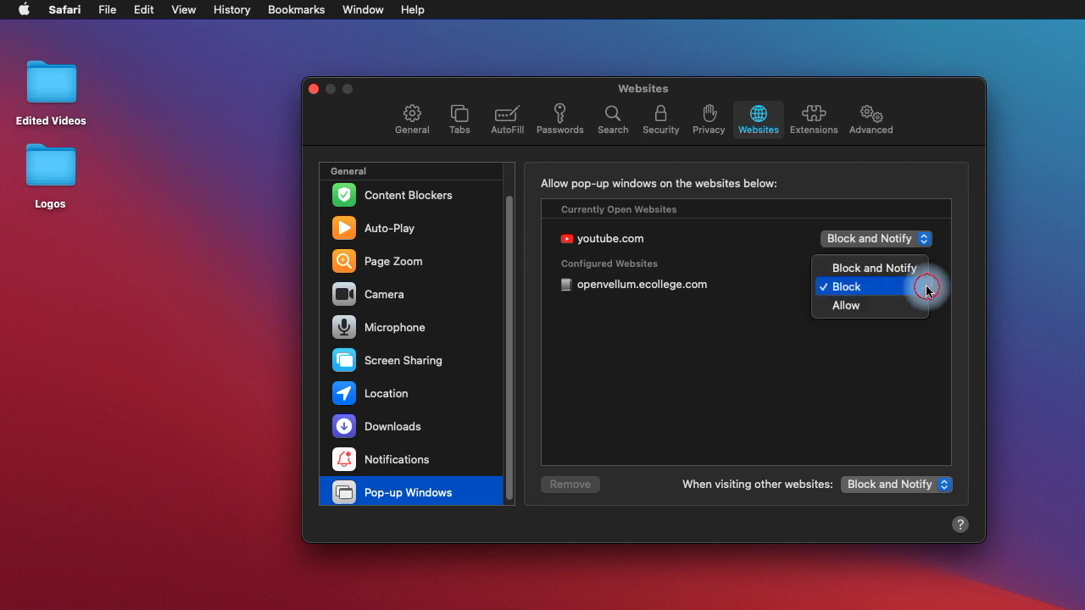
{"action": "left_click", "coordinate": [877, 307]}
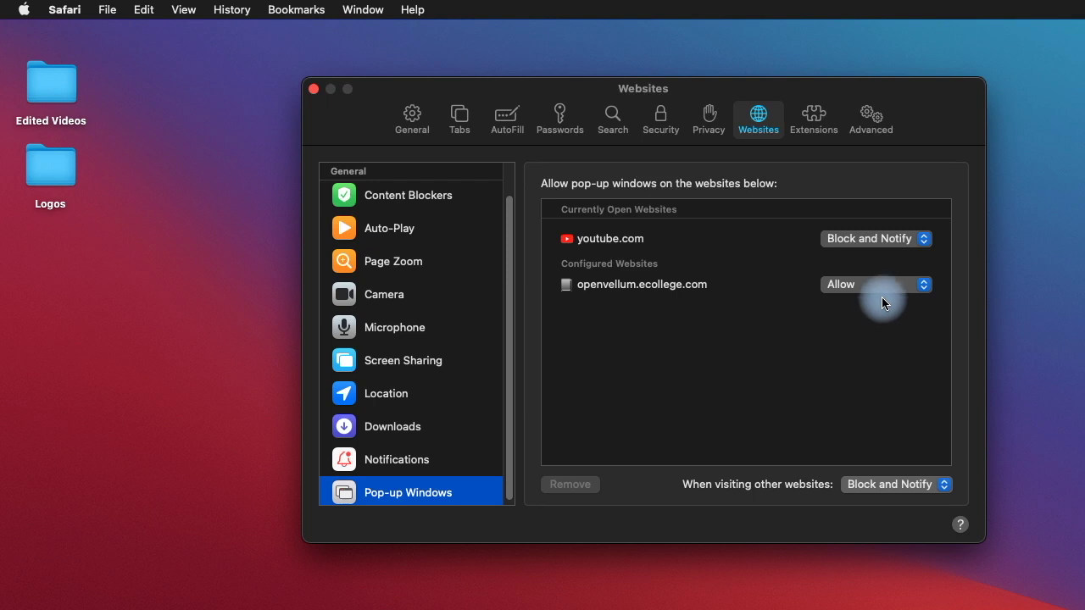
{"action": "left_click", "coordinate": [946, 485]}
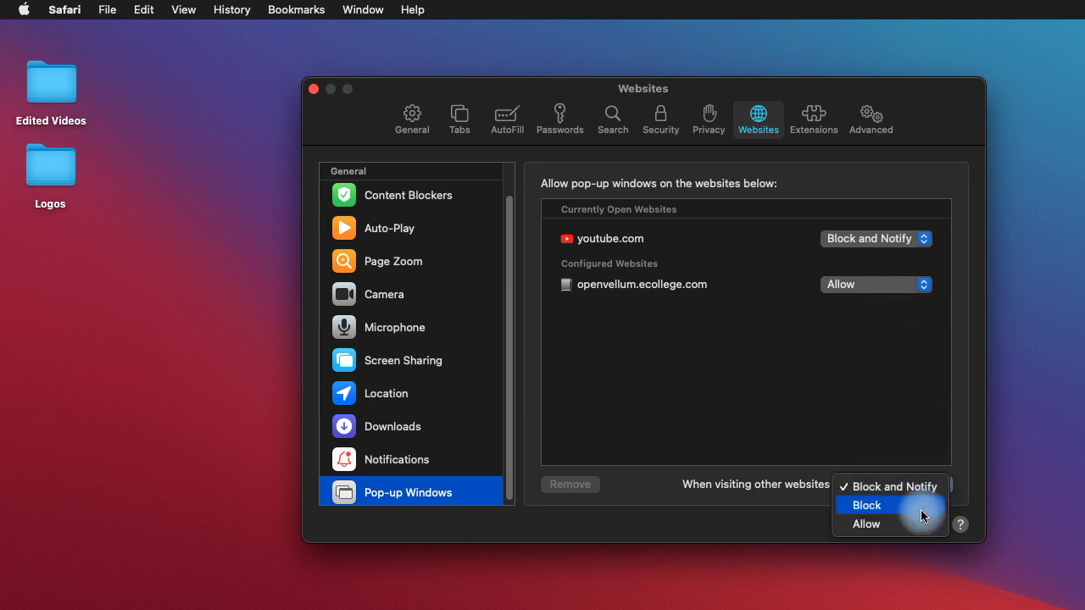
{"action": "left_click", "coordinate": [888, 527]}
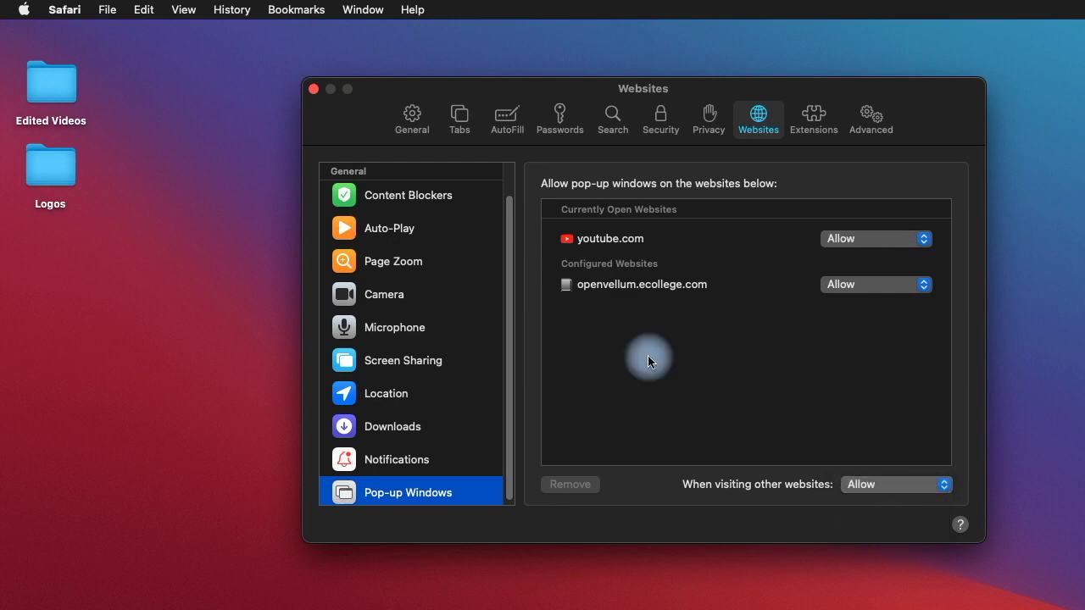
Set the pop-up permission to Block for openvellum.ecollege.com and for visits to other websites
{"action": "left_click", "coordinate": [926, 283]}
{"action": "left_click", "coordinate": [896, 265]}
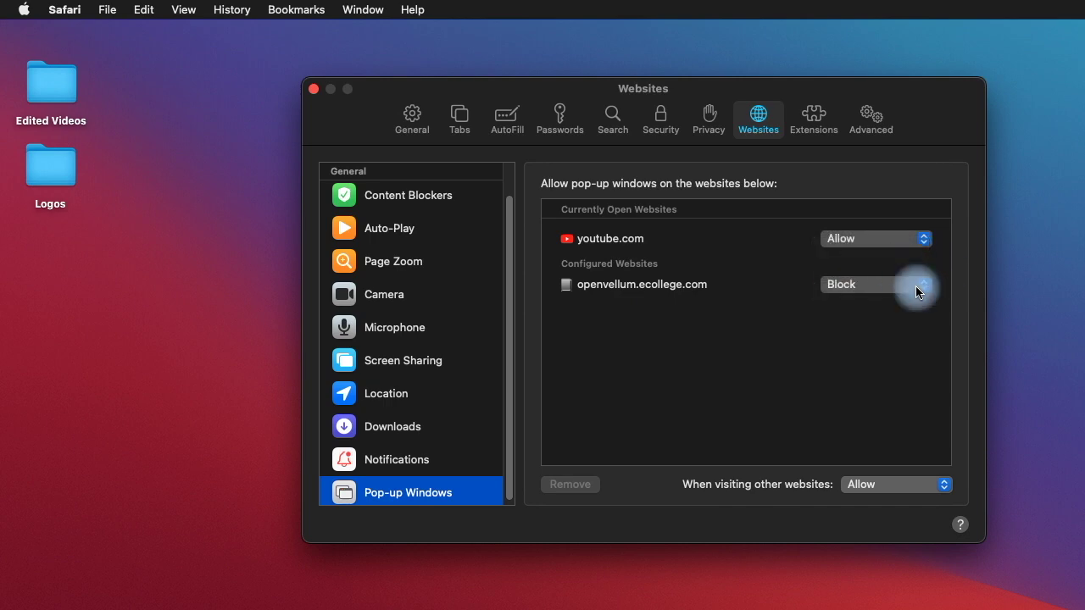
{"action": "left_click", "coordinate": [943, 485]}
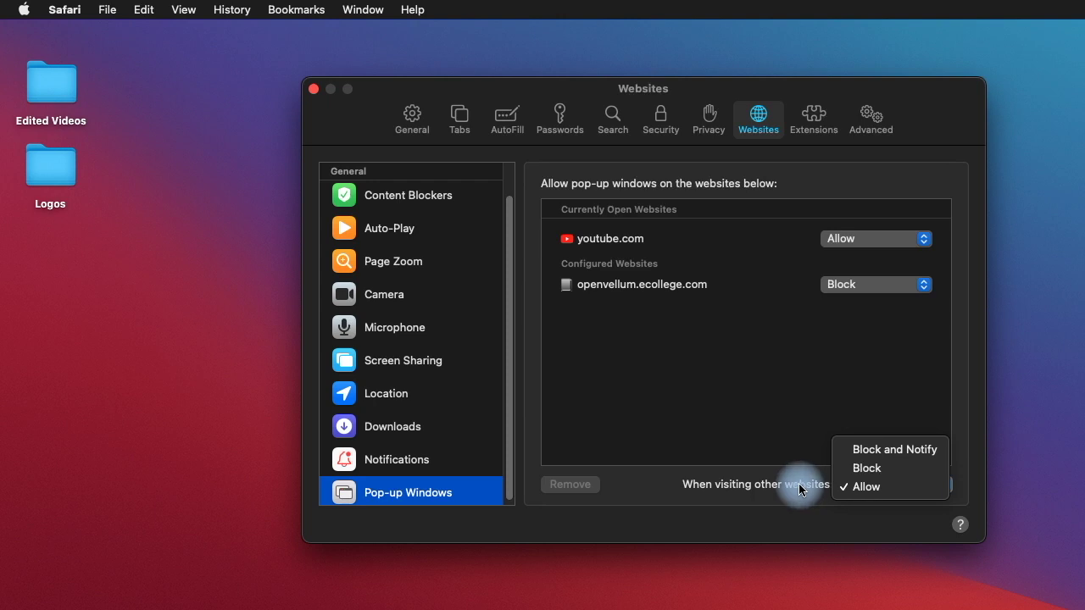
{"action": "left_click", "coordinate": [873, 478]}
Choose Block and Notify for pop-ups on other websites and for youtube.com
{"action": "left_click", "coordinate": [944, 488]}
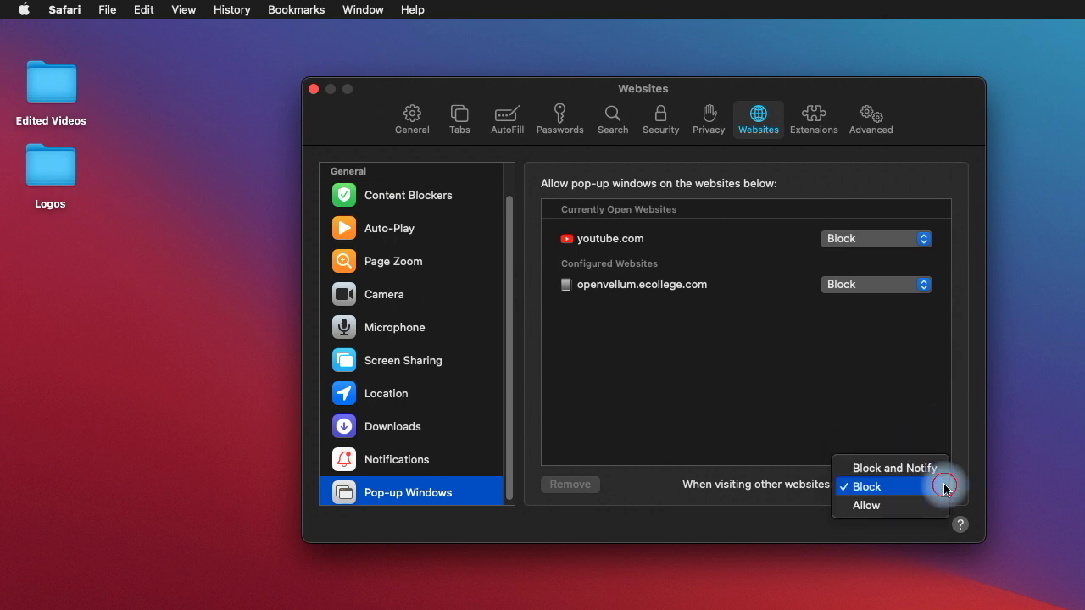
{"action": "left_click", "coordinate": [902, 468]}
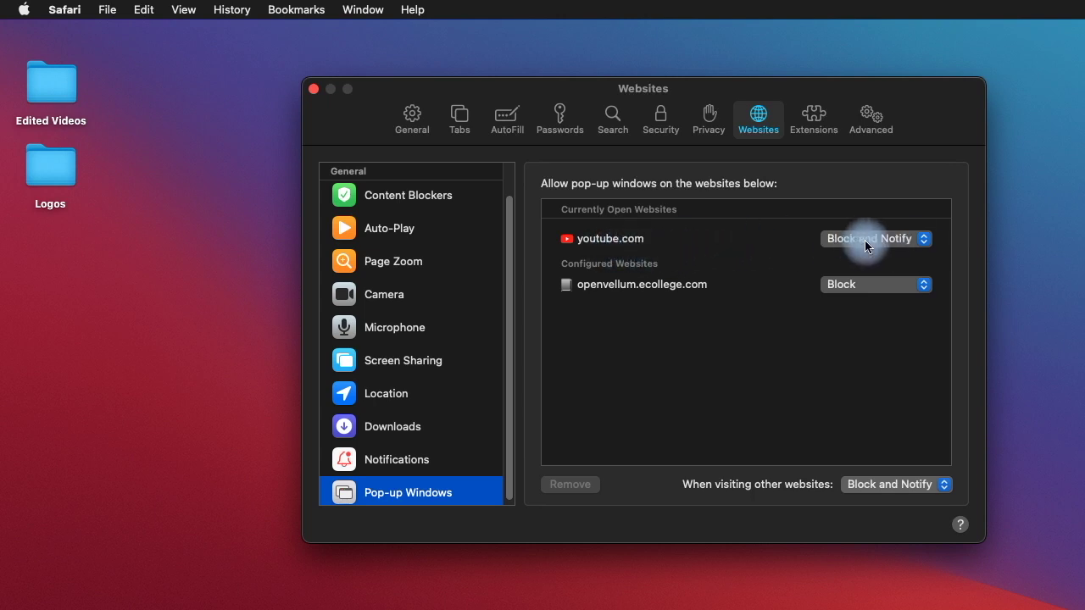
{"action": "left_click", "coordinate": [922, 240]}
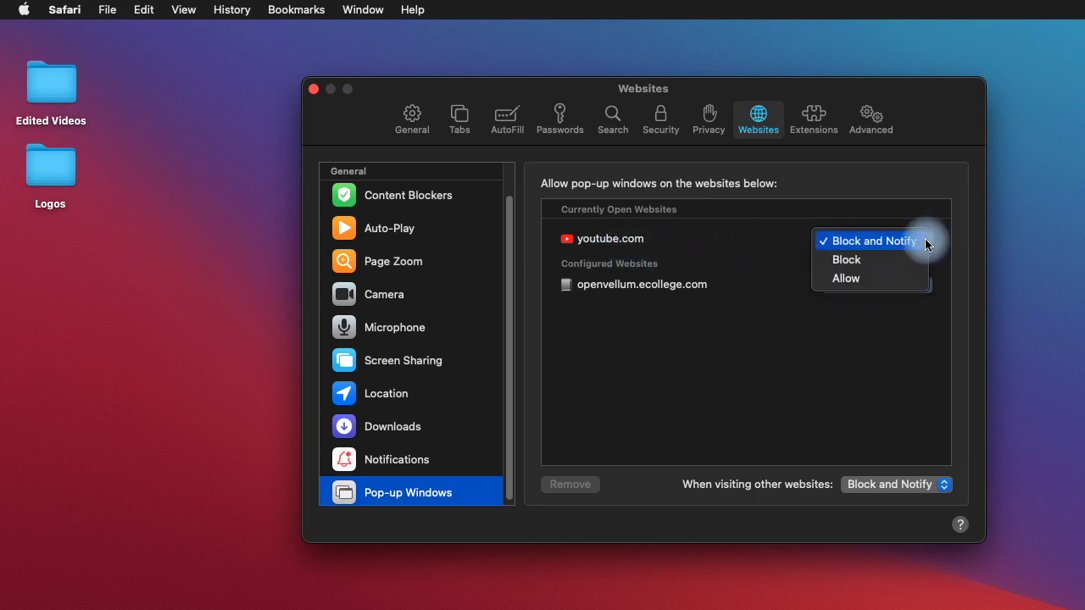
{"action": "left_click", "coordinate": [880, 241]}
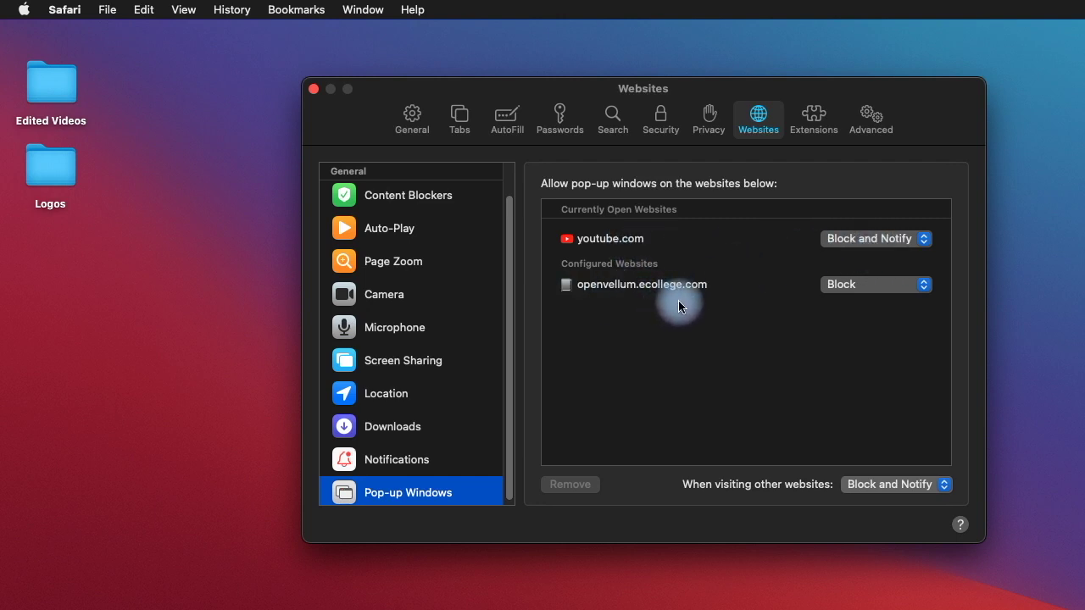
Allow pop-up windows on openvellum.ecollege.com
{"action": "left_click", "coordinate": [922, 285]}
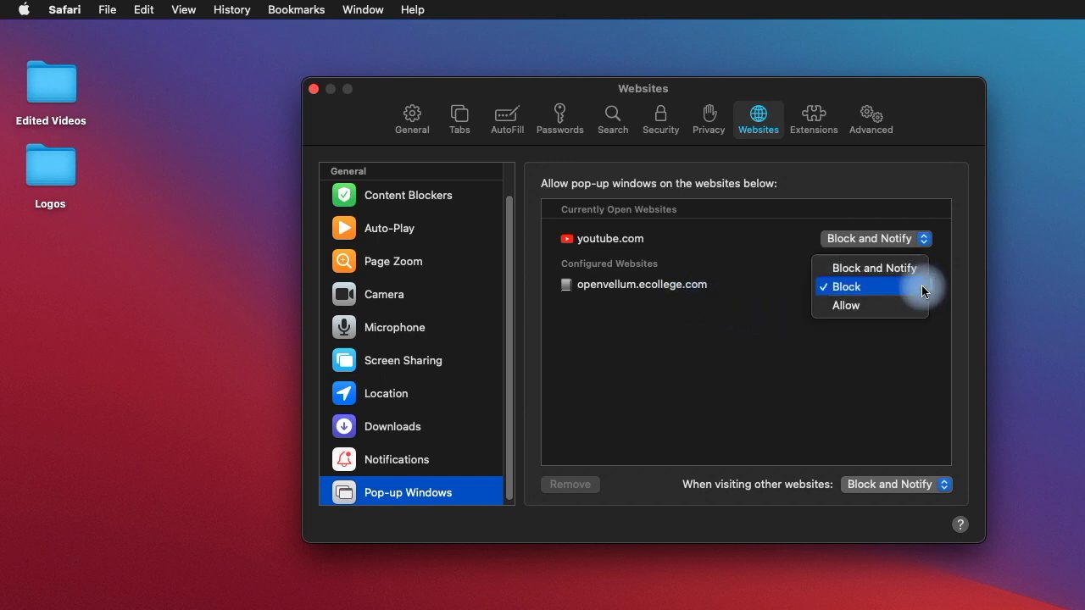
{"action": "left_click", "coordinate": [860, 307]}
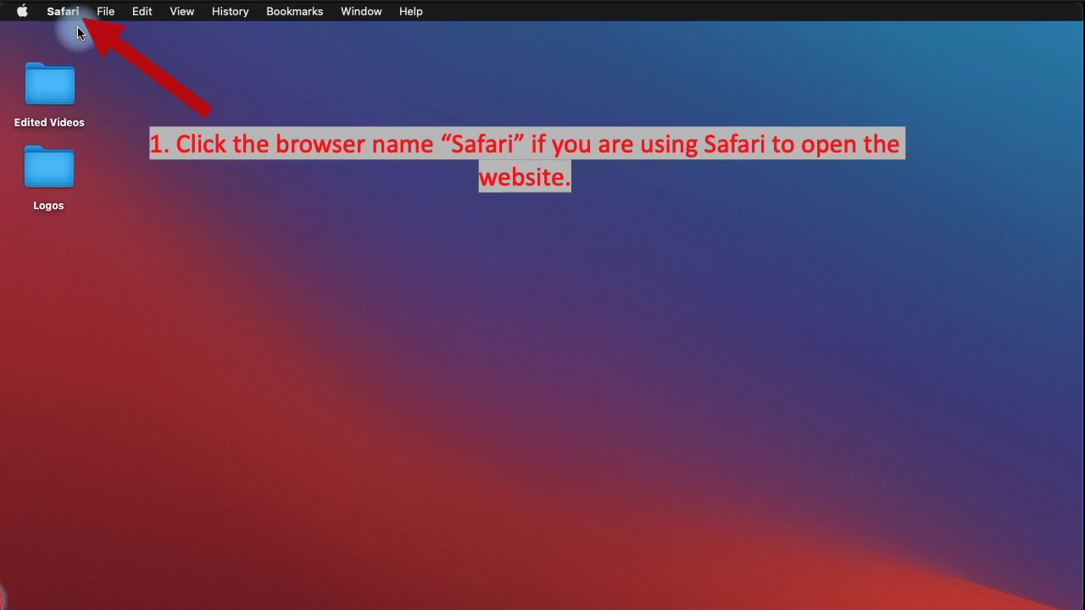
Reopen the website pop-up settings in Safari's preferences and set openvellum.ecollege.com to Block
{"action": "left_click", "coordinate": [66, 11]}
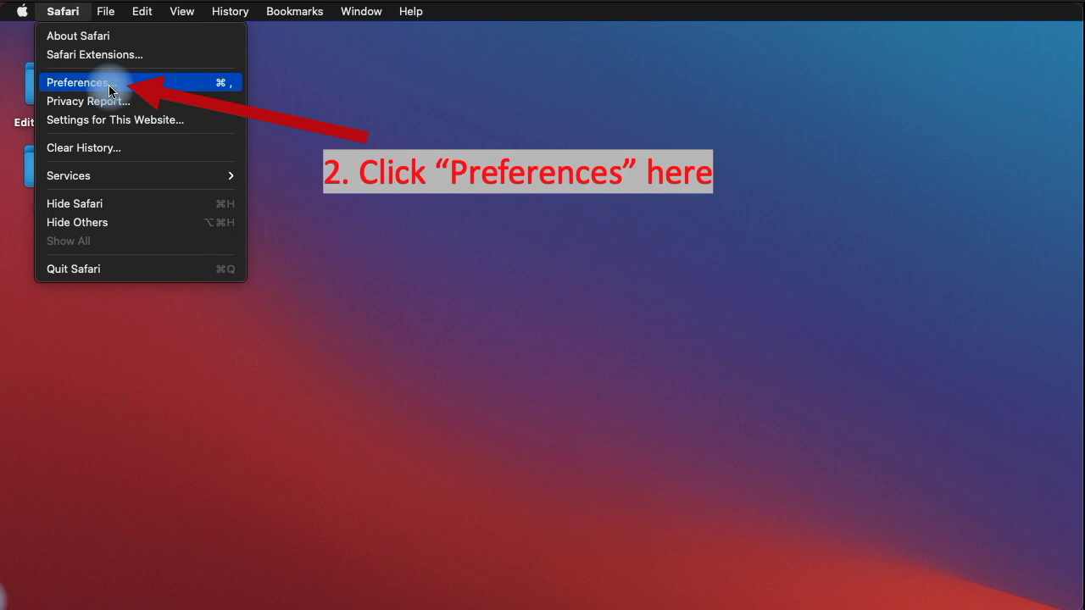
{"action": "left_click", "coordinate": [109, 88]}
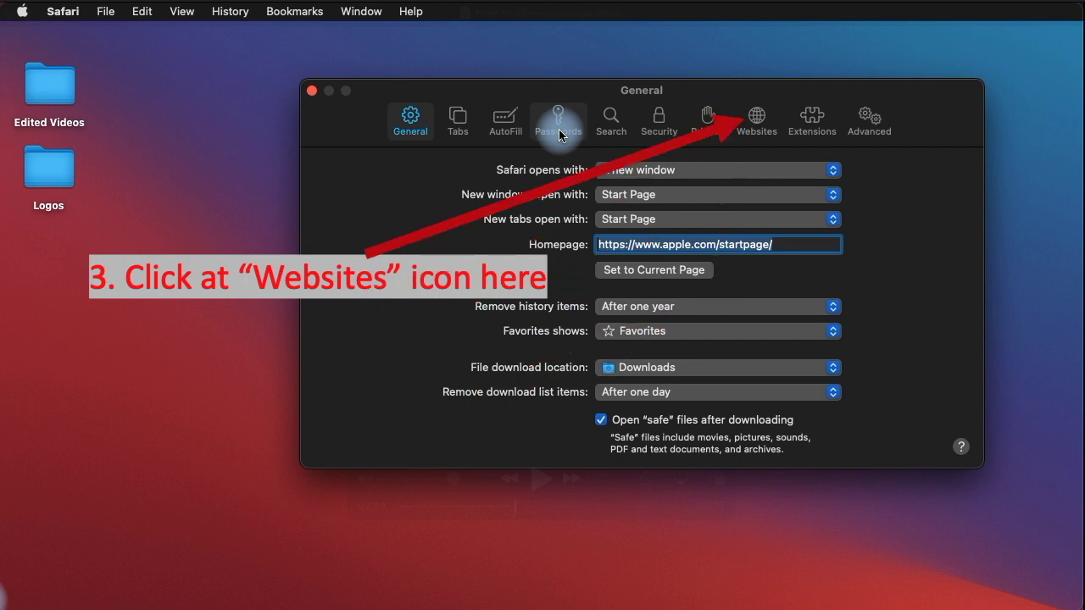
{"action": "left_click", "coordinate": [757, 121]}
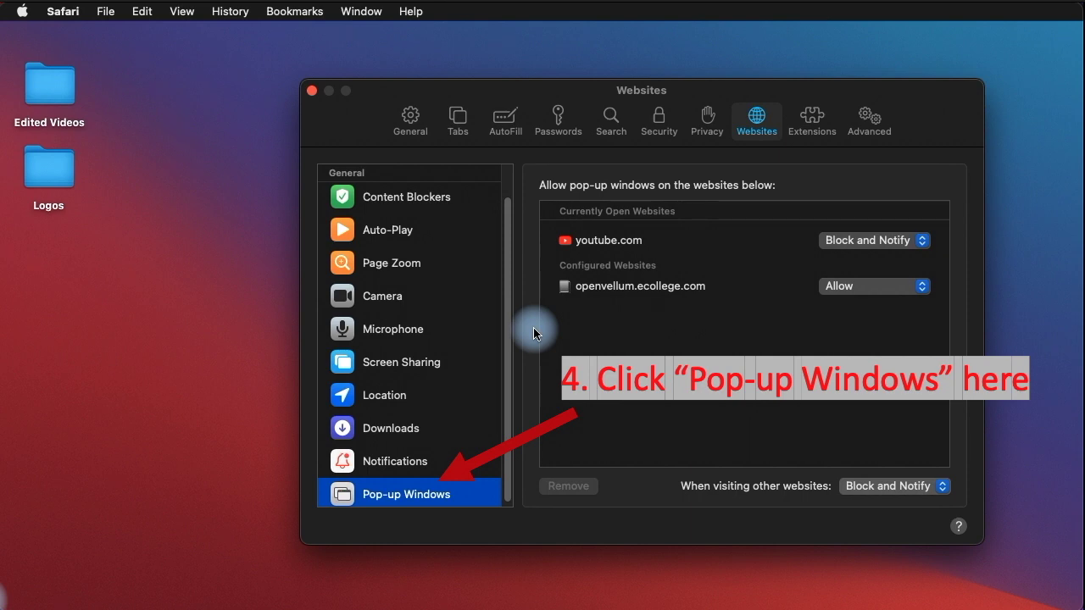
{"action": "left_click", "coordinate": [874, 286]}
{"action": "left_click", "coordinate": [874, 269]}
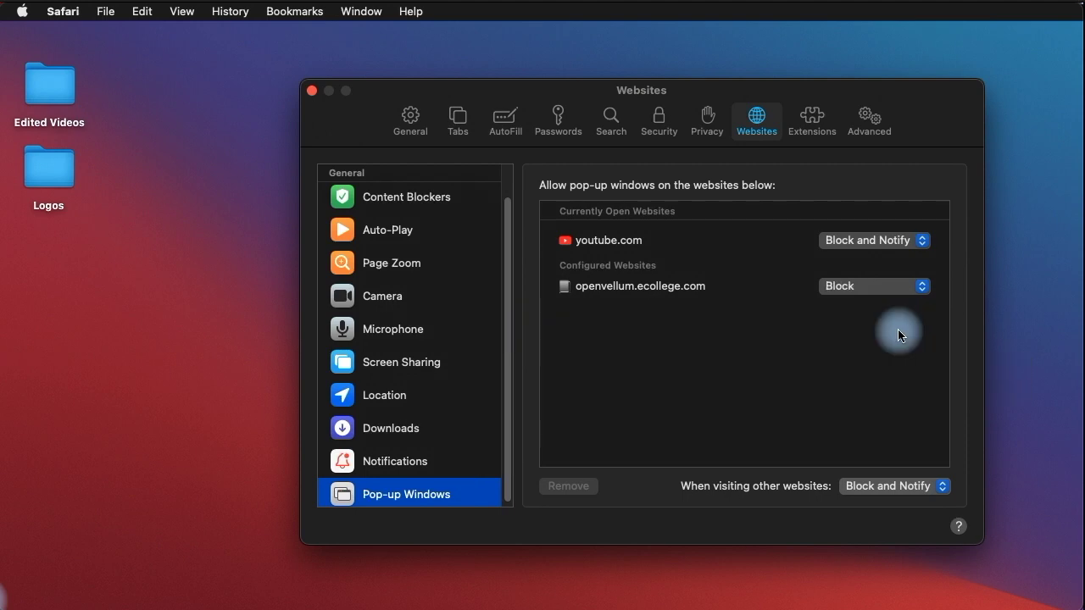